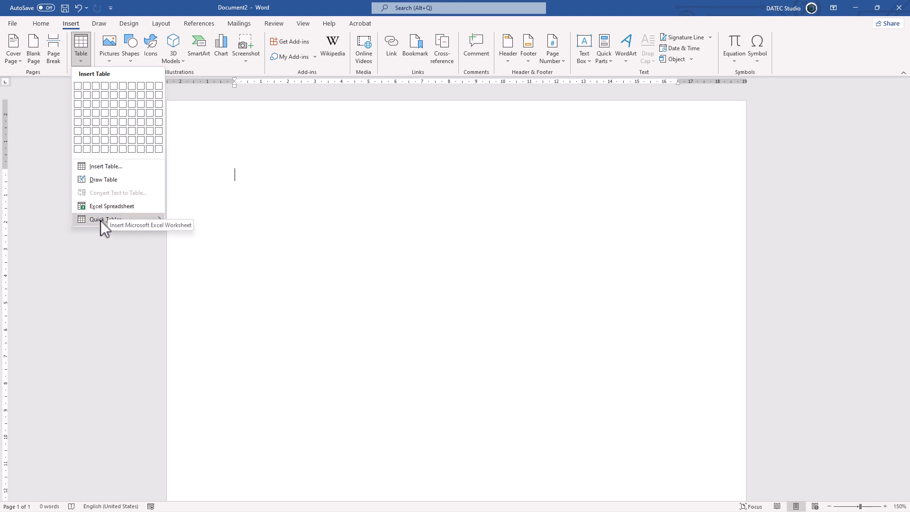
Insert a table with 5 columns and 10 rows, automatic fixed column width, and its dimensions remembered for new tables
mouse_move(100, 220)
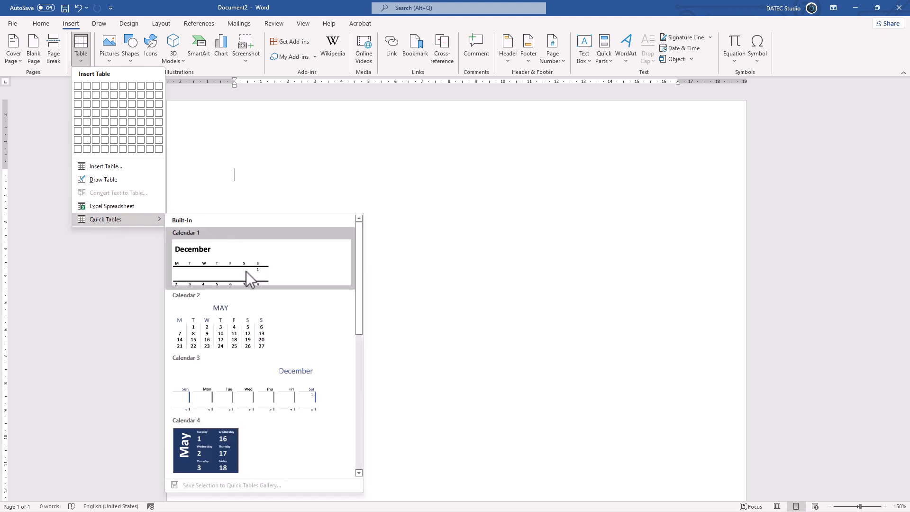
scroll(247, 284, "down", 5)
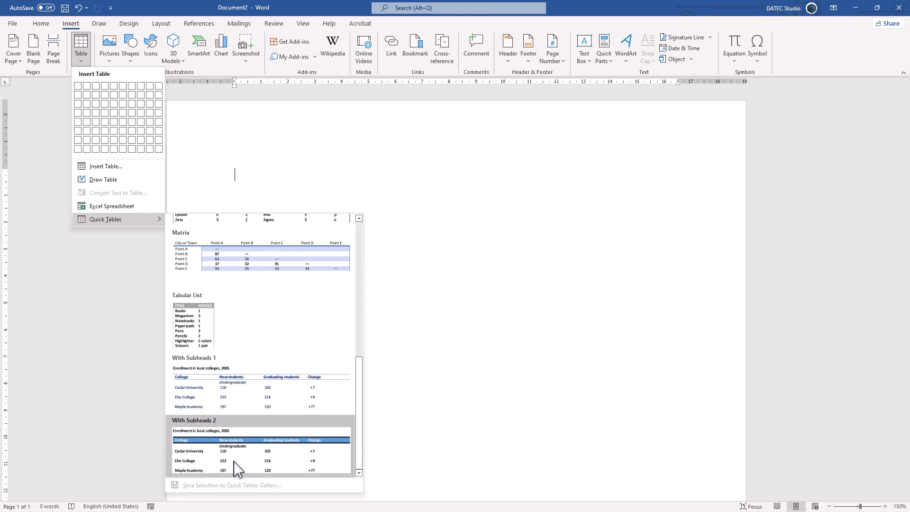
left_click(124, 167)
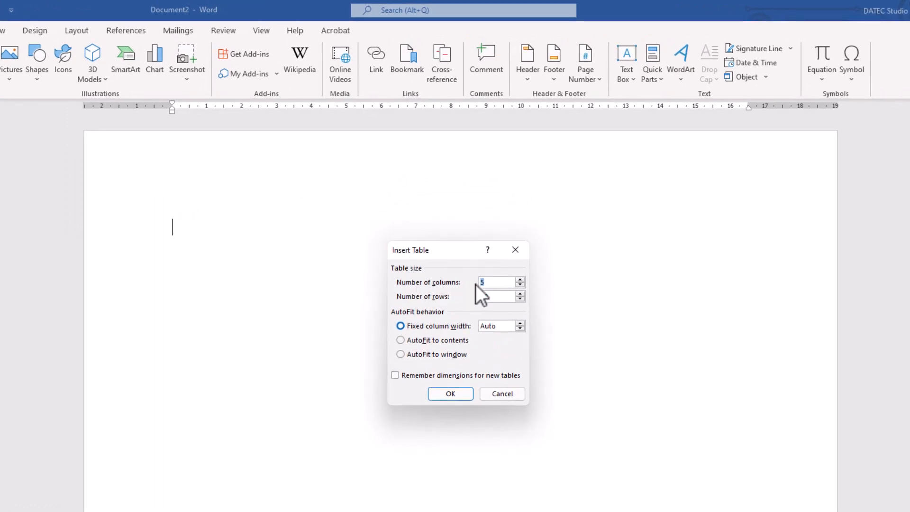
left_click(521, 299)
left_click(521, 286)
left_click(521, 286)
left_click(520, 294)
left_click(520, 323)
left_click(521, 322)
left_click(521, 323)
left_click(521, 323)
left_click(521, 322)
left_click(520, 323)
left_click(520, 330)
left_click(411, 377)
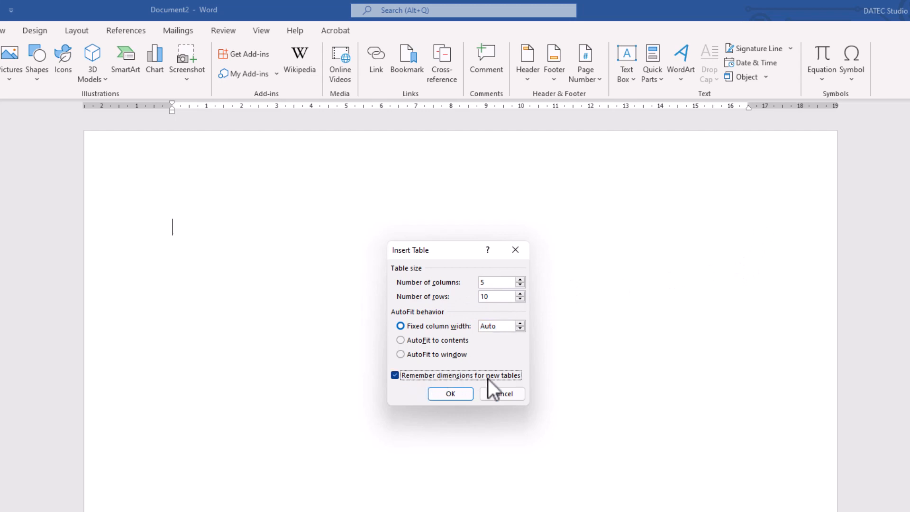
left_click(457, 395)
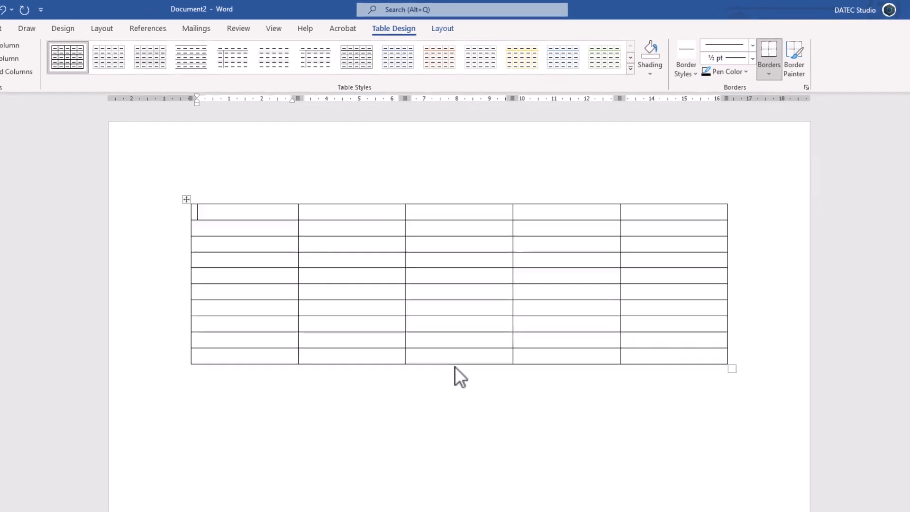
Enter "Text" in the table's first cell and copy it into all the table's cells
type("Text")
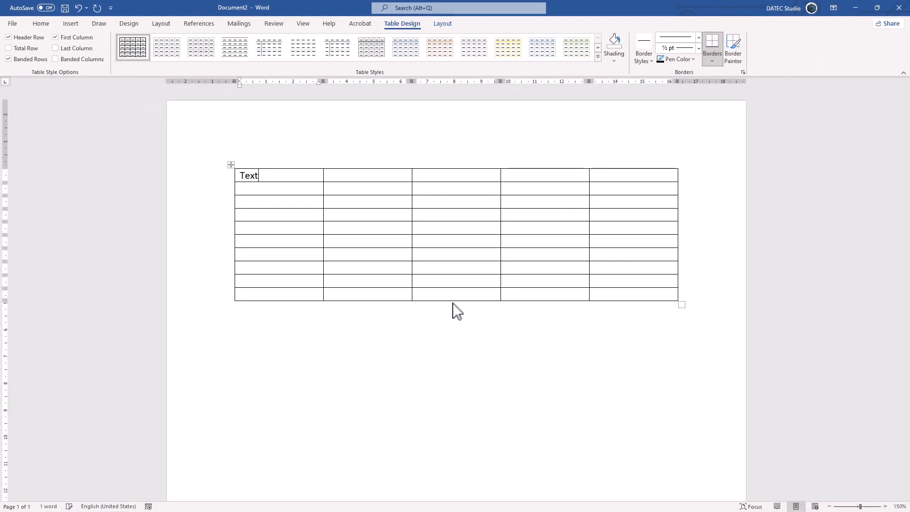
left_click_drag(274, 177, 246, 177)
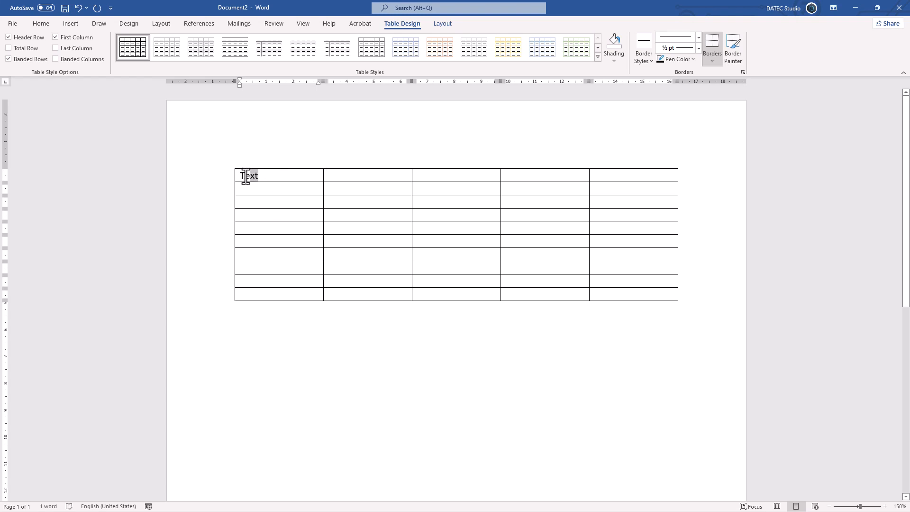
right_click(246, 175)
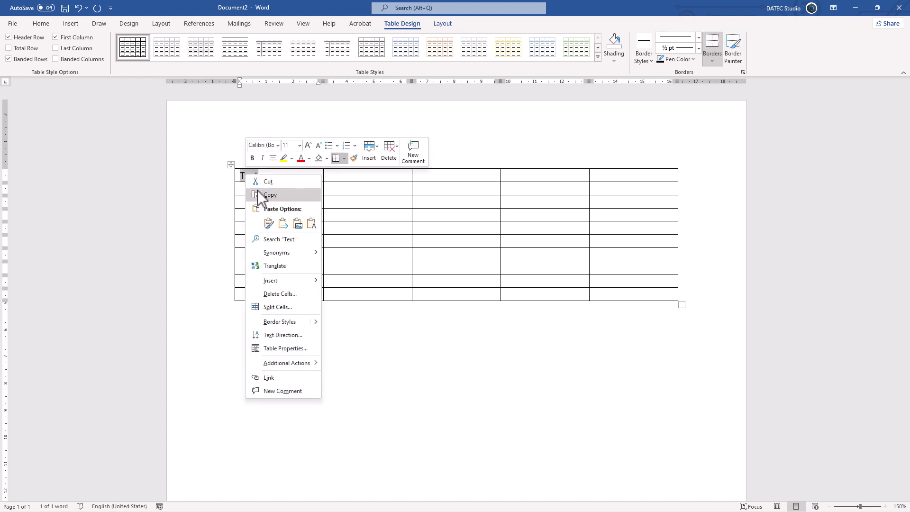
left_click(260, 198)
left_click(264, 176)
left_click_drag(268, 181, 628, 297)
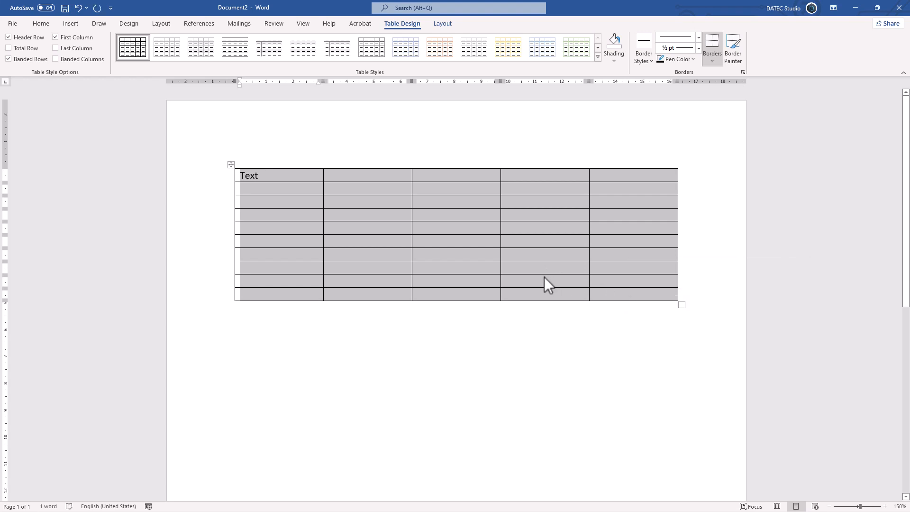
right_click(462, 245)
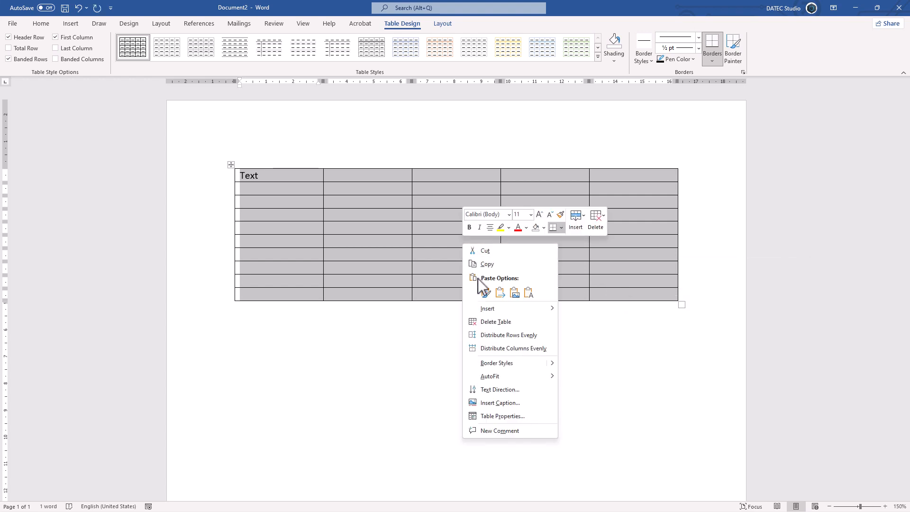
left_click(484, 291)
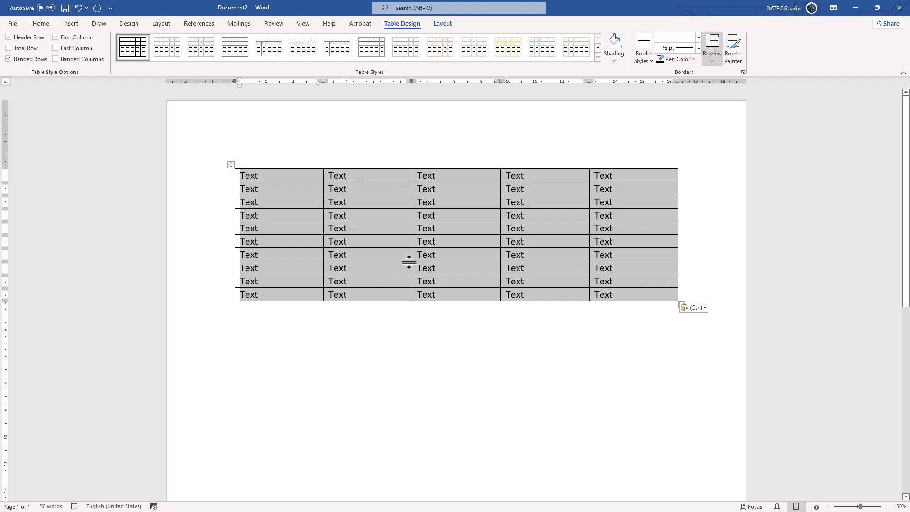
left_click(379, 224)
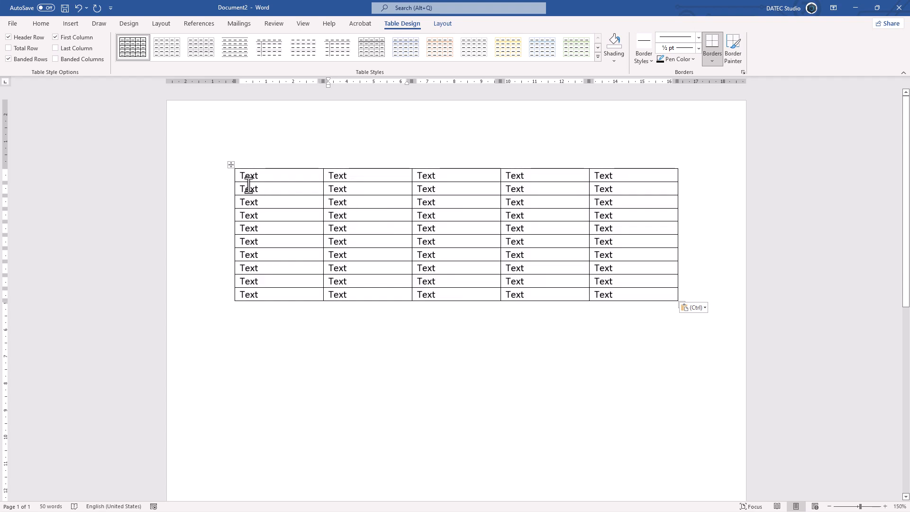
Right-align the text in all cells of the table
left_click_drag(234, 177, 599, 293)
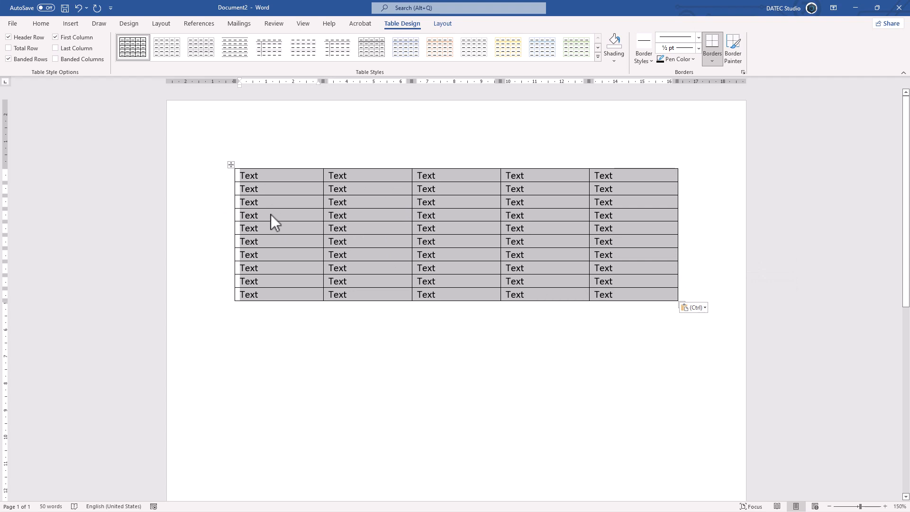
left_click(44, 27)
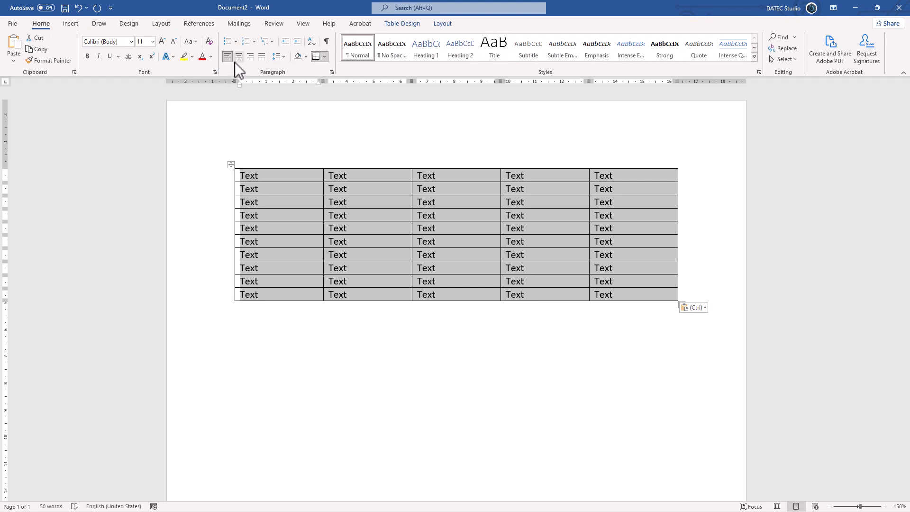
left_click(250, 56)
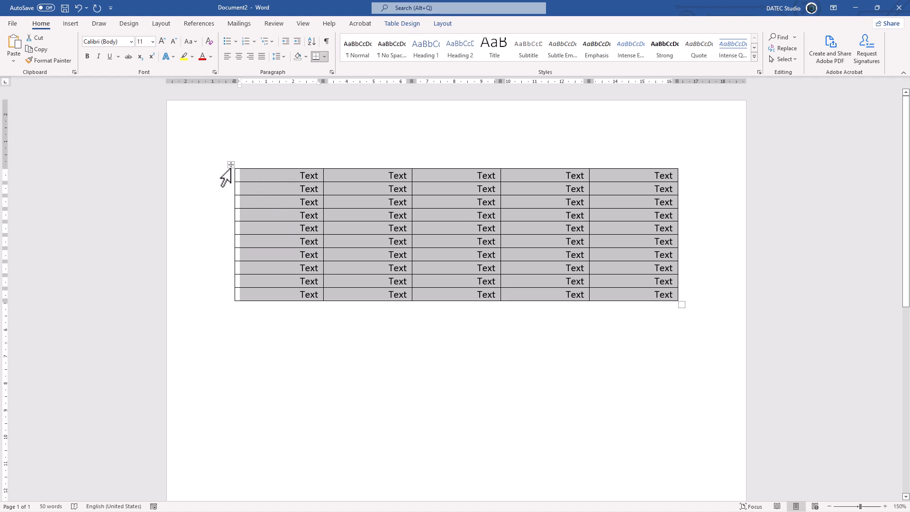
Select the whole table and align its text to the top center of every cell
left_click(231, 166)
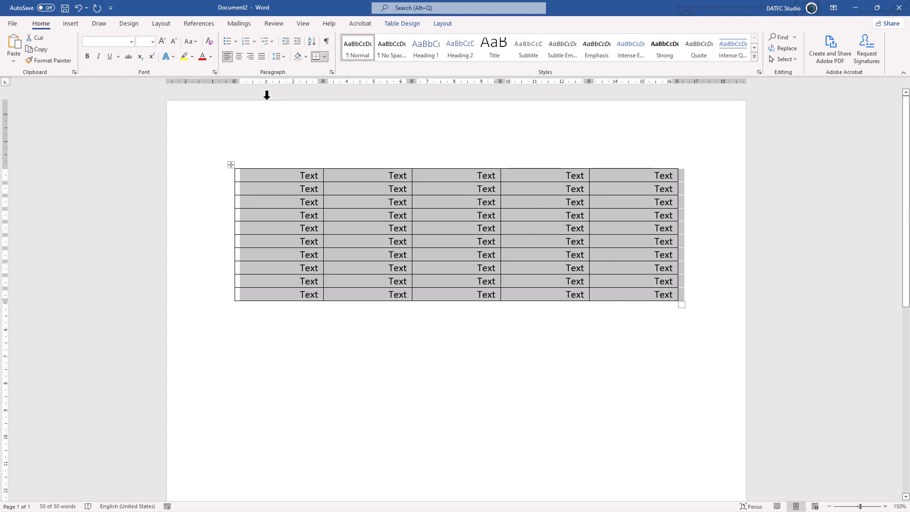
left_click(239, 57)
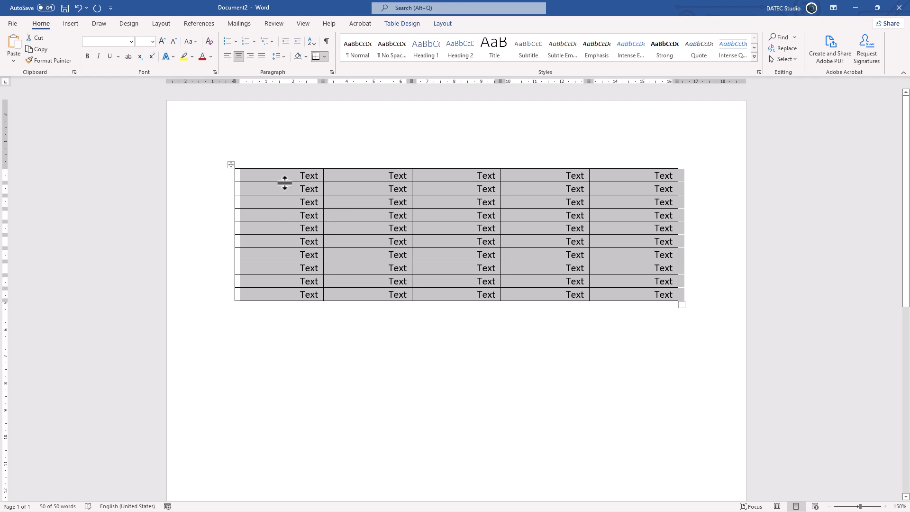
left_click(442, 25)
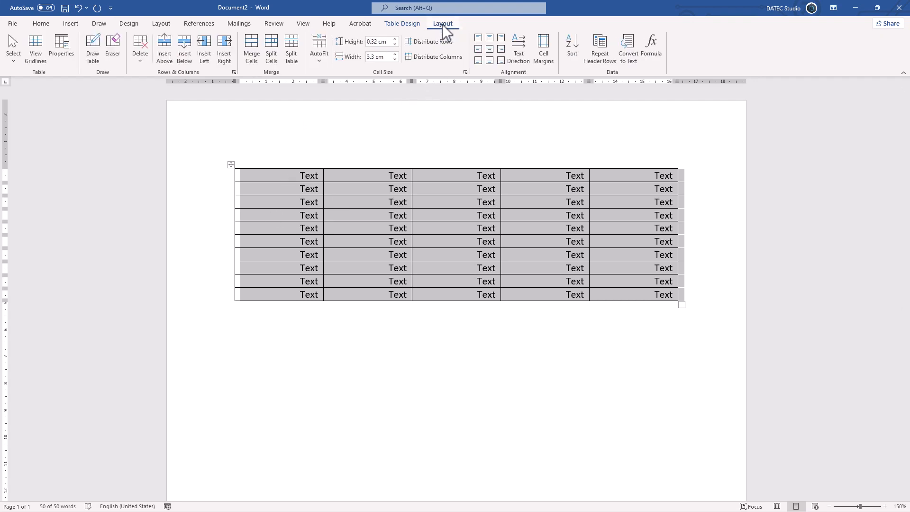
left_click(490, 38)
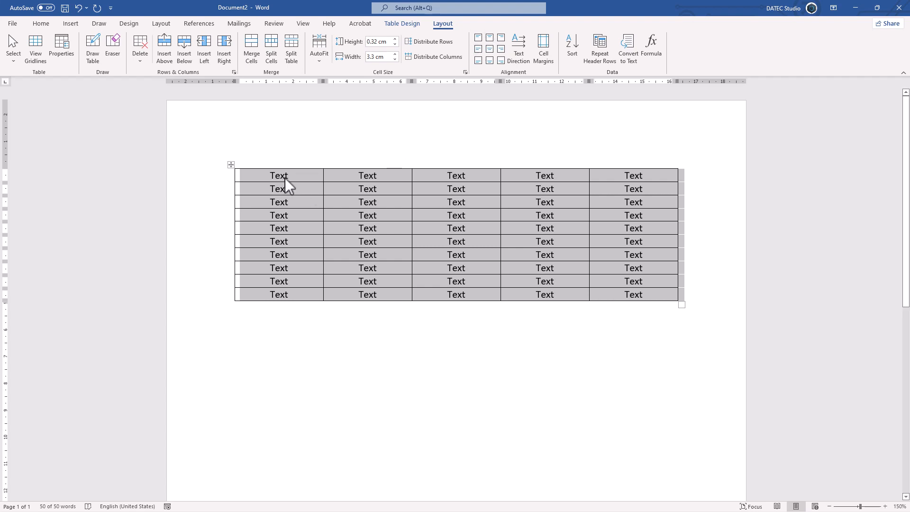
left_click_drag(286, 178, 638, 295)
left_click(231, 164)
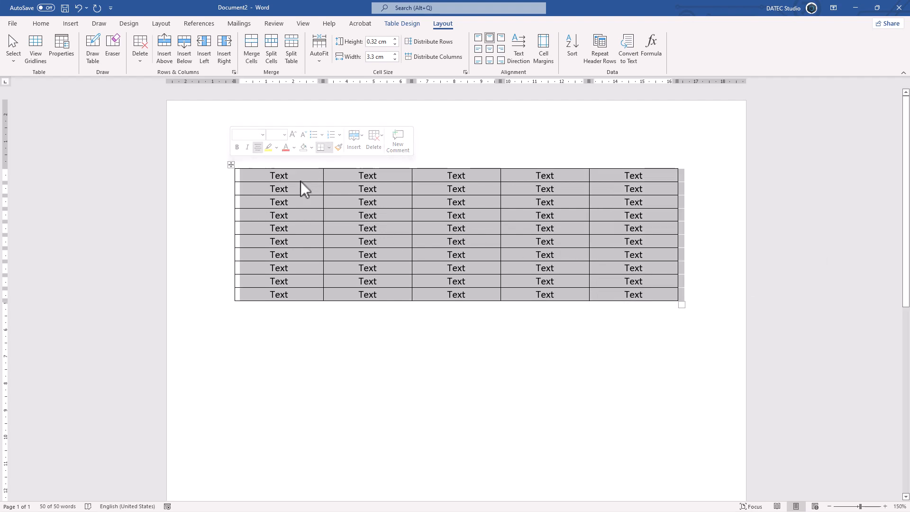
Narrow the first column, making the second about 3.85 cm wide, and slightly widen the first column again with its ruler marker
left_click(337, 190)
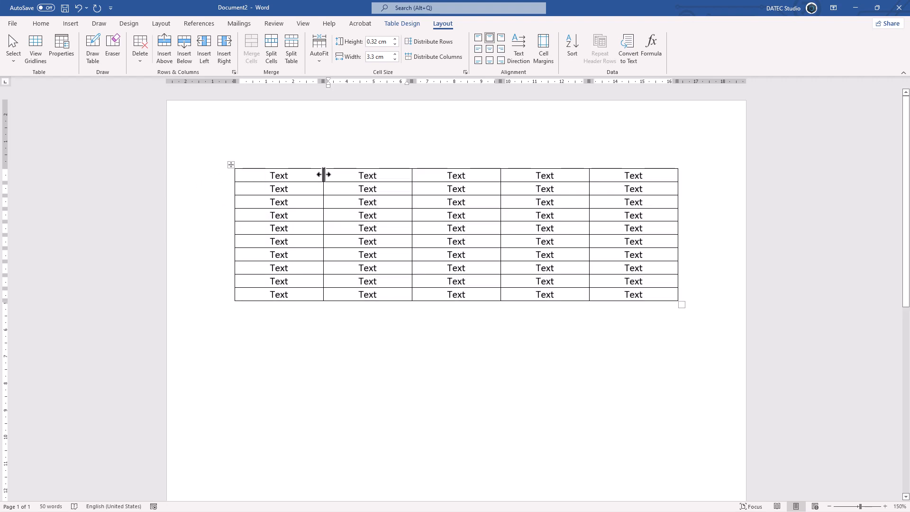
mouse_move(323, 176)
left_mouse_down()
mouse_move(286, 175)
mouse_move(308, 176)
left_mouse_up()
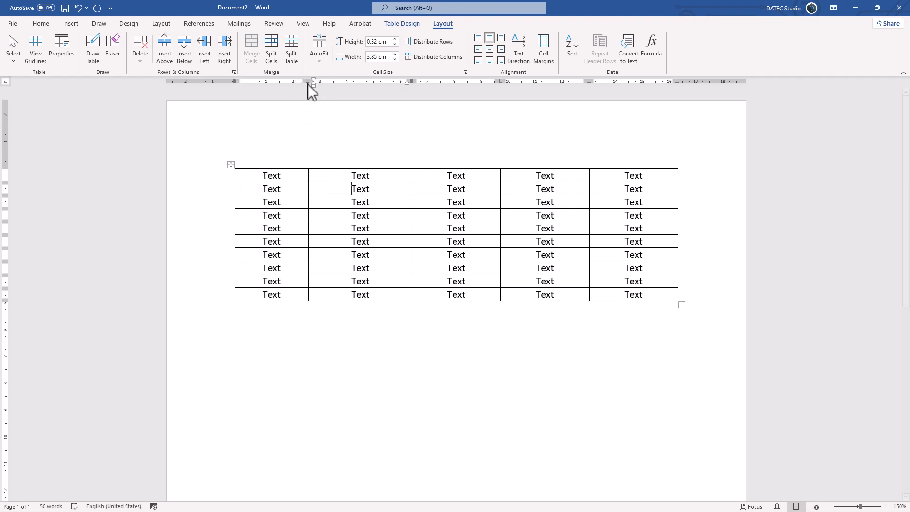
mouse_move(308, 82)
left_mouse_down()
mouse_move(286, 82)
mouse_move(317, 83)
left_mouse_up()
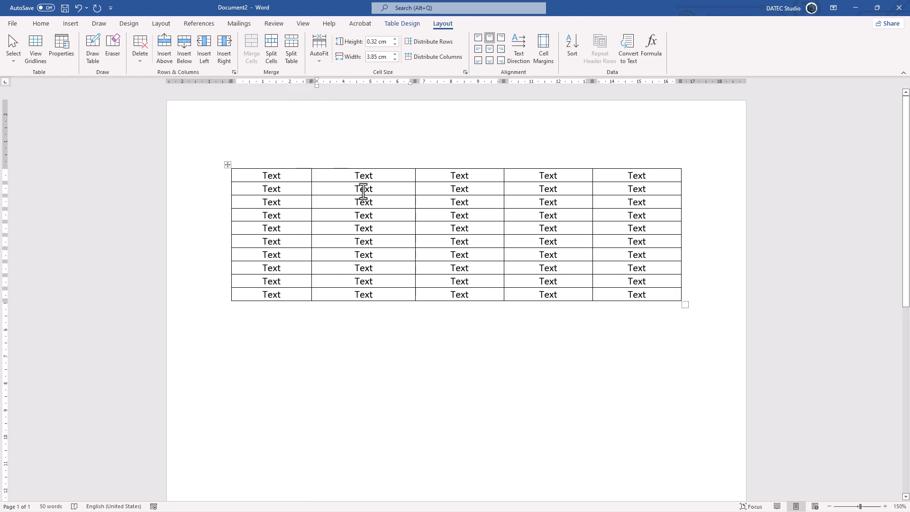
Try making the second row about 0.99 cm high and shifting the divider after the second column in only rows three and four
left_click_drag(321, 195, 321, 207)
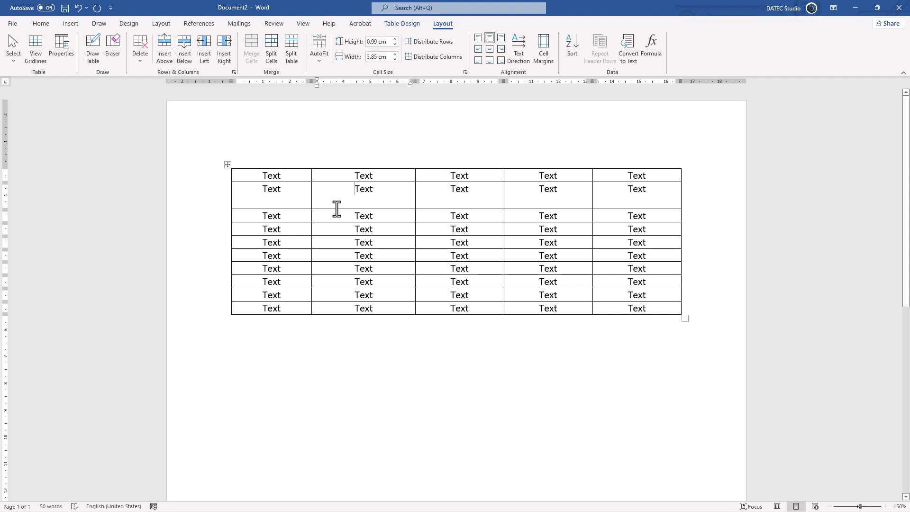
mouse_move(338, 209)
left_mouse_down()
mouse_move(337, 196)
mouse_move(340, 211)
mouse_move(407, 215)
mouse_move(379, 216)
left_mouse_up()
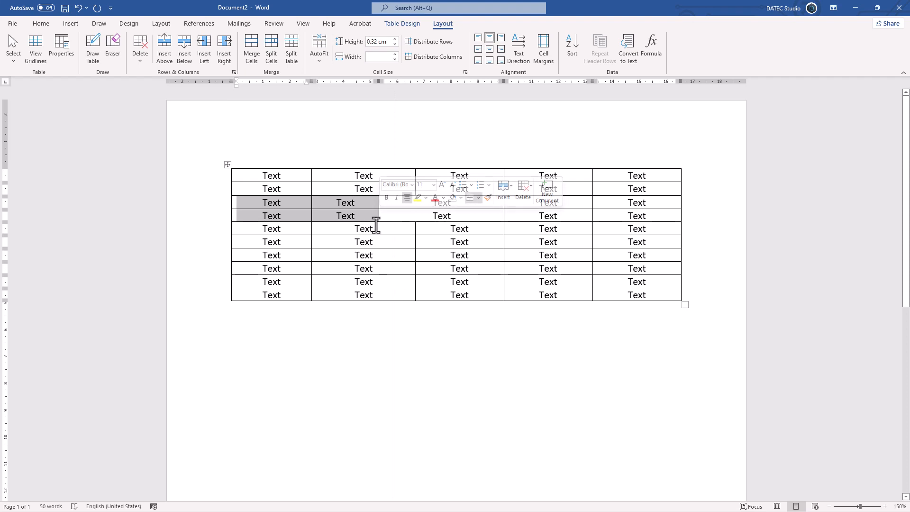
left_click(380, 215)
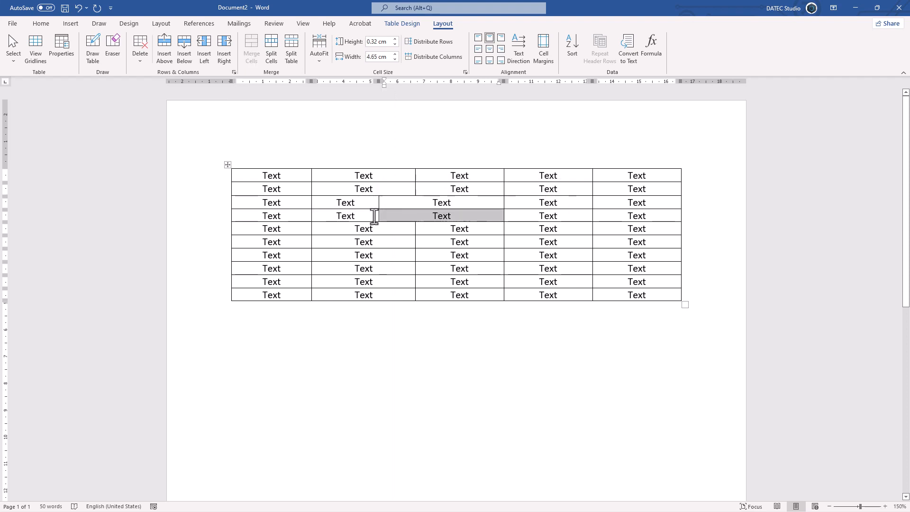
left_click_drag(379, 216, 413, 215)
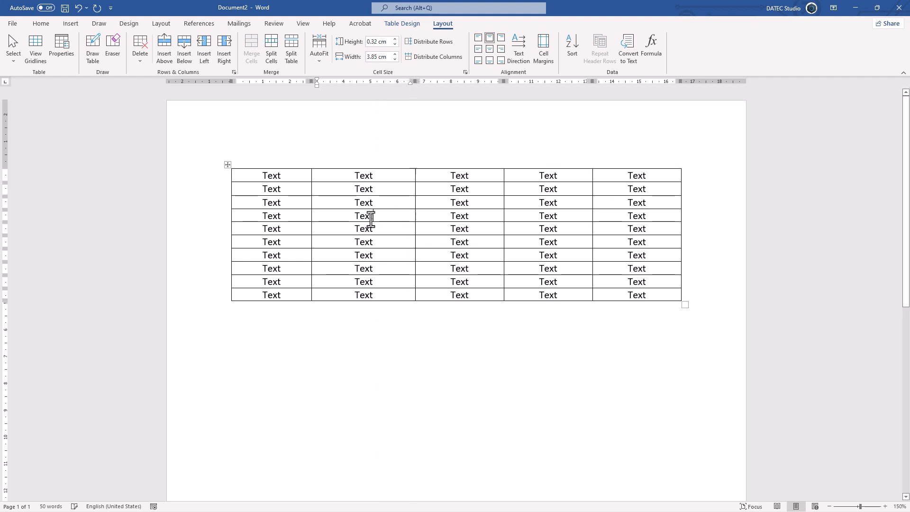
Select the second column's cell in the fourth row and try narrowing only that cell
left_click(311, 216)
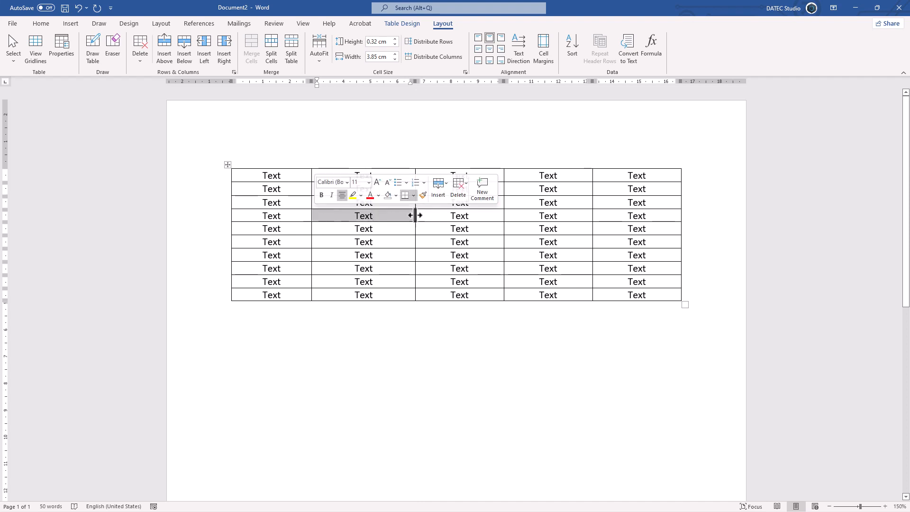
left_click_drag(411, 214, 407, 217)
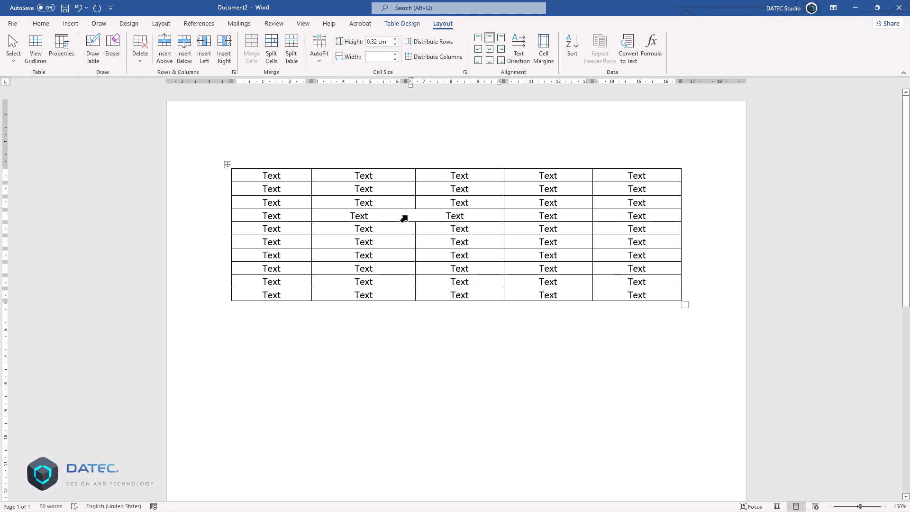
left_click_drag(403, 219, 343, 218)
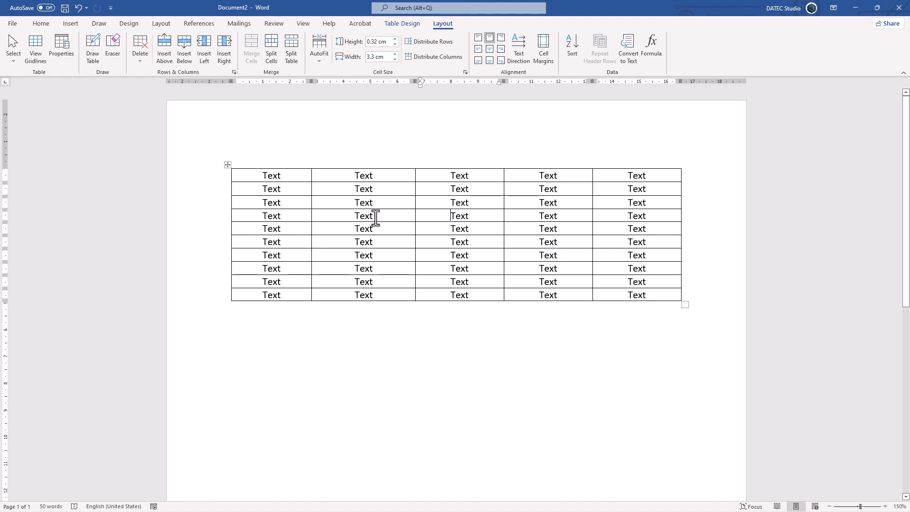
With only the text selected in the second column's fourth-row cell, narrow the entire column to about 3.25 cm
left_click_drag(375, 219, 356, 220)
double_click(364, 217)
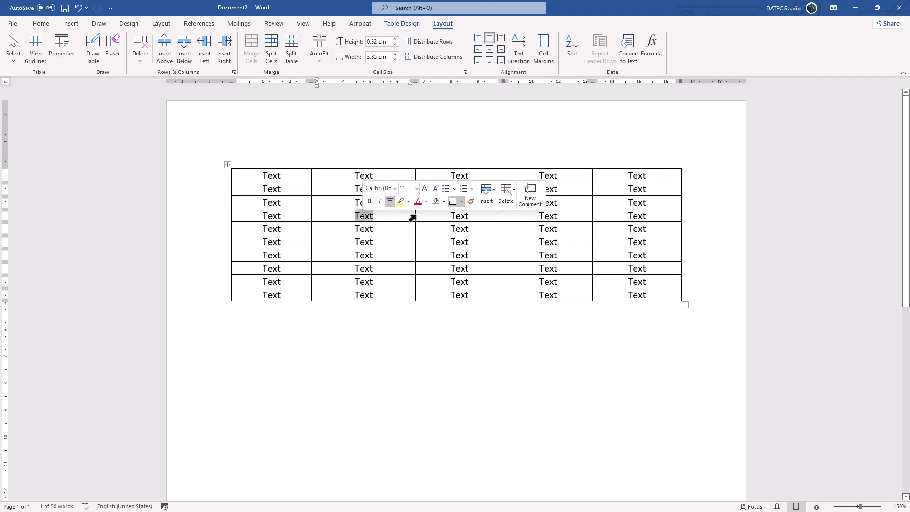
left_click_drag(412, 218, 399, 217)
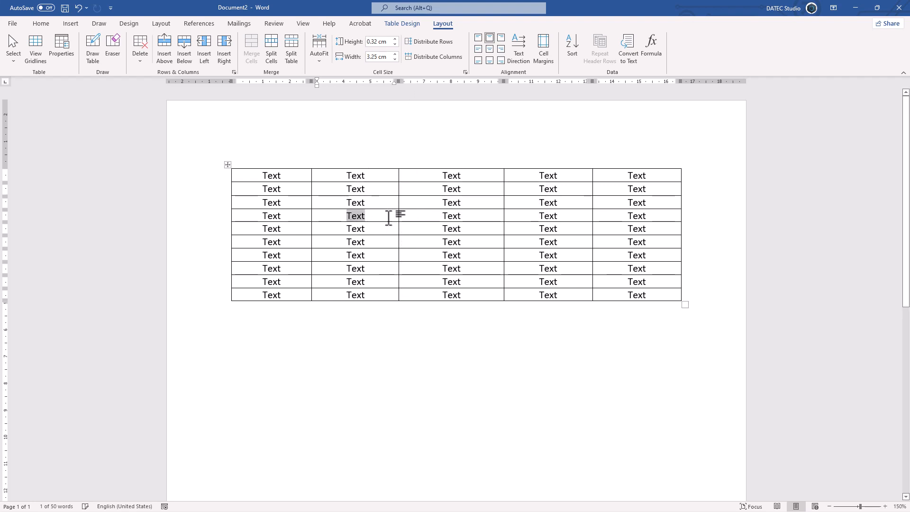
left_click(358, 218)
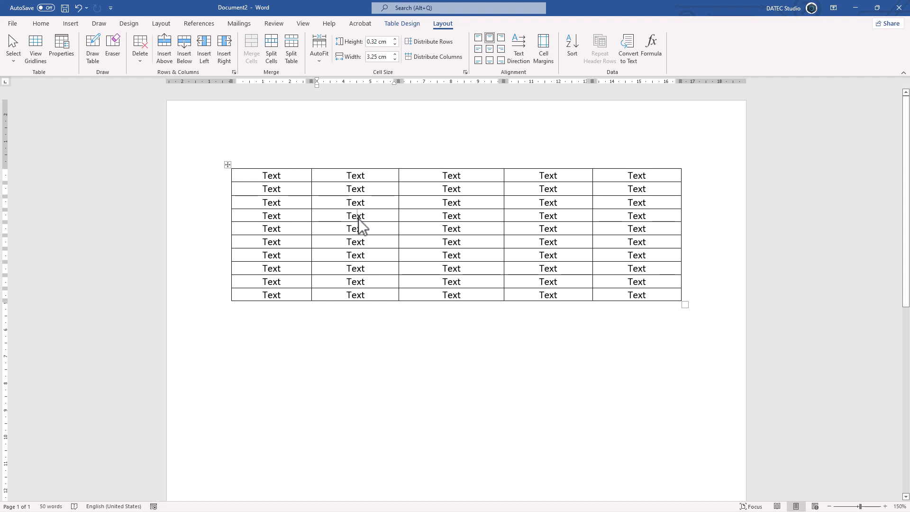
Select the second column's cell in the fourth row, reselect only its contents and try adjusting its border with the third column
left_click(312, 216)
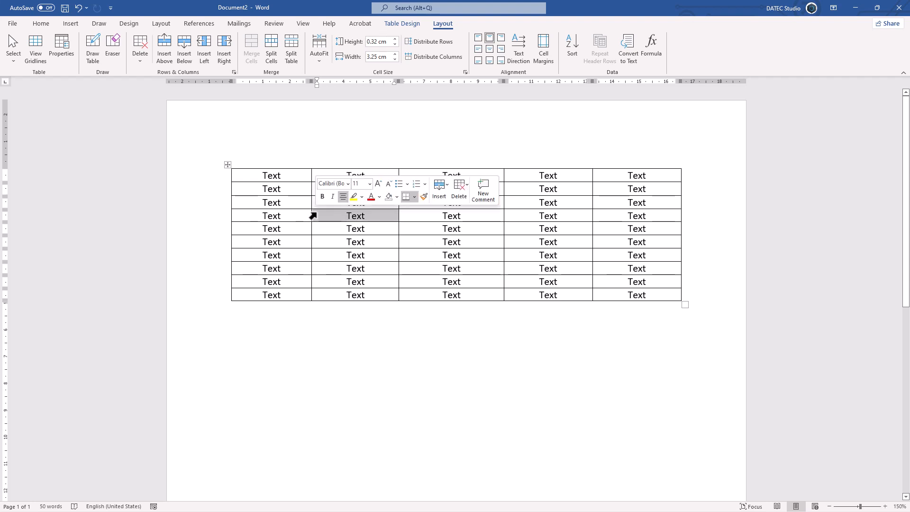
left_click(352, 217)
triple_click(355, 217)
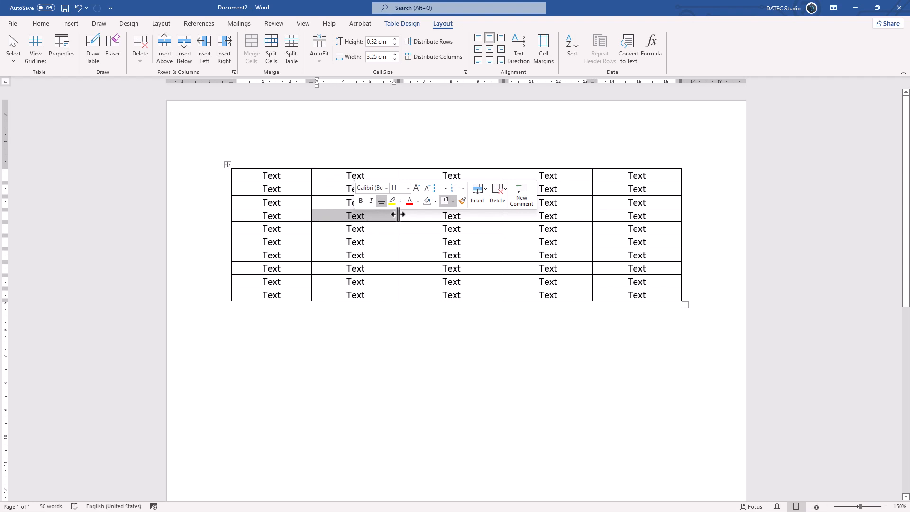
mouse_move(400, 216)
left_mouse_down()
mouse_move(414, 216)
mouse_move(399, 216)
left_mouse_up()
left_click(388, 233)
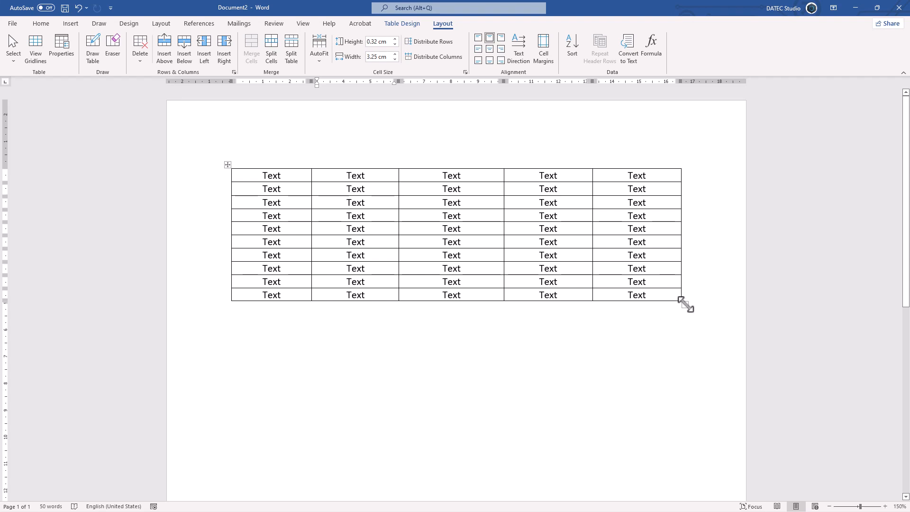
Scale the whole table so it becomes narrower with rows about 0.62 cm high, and try a height of 0.2 cm for all rows
left_click_drag(686, 305, 665, 341)
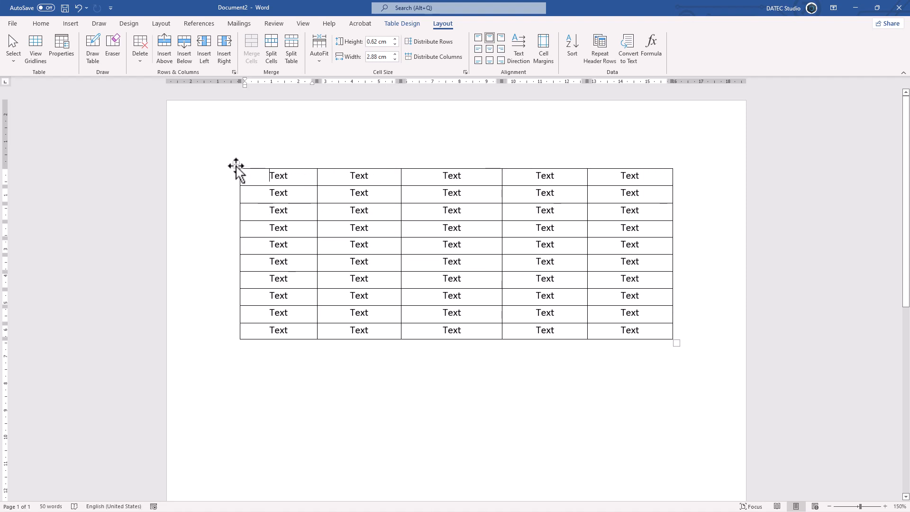
left_click(236, 165)
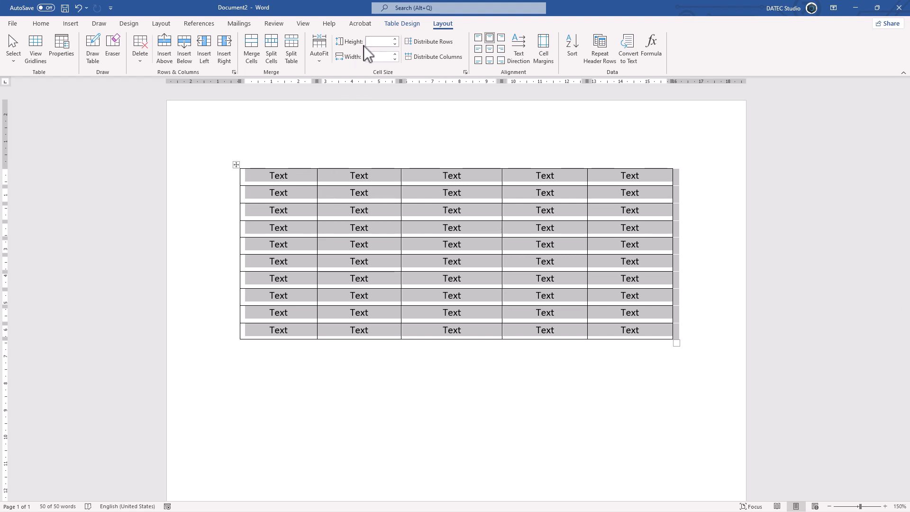
left_click(395, 38)
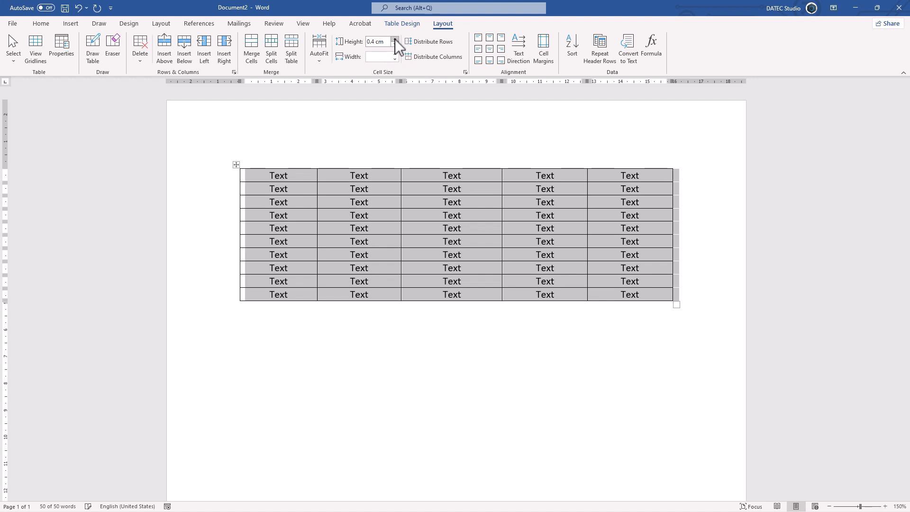
left_click(394, 39)
left_click(395, 39)
left_click(394, 39)
left_click(394, 45)
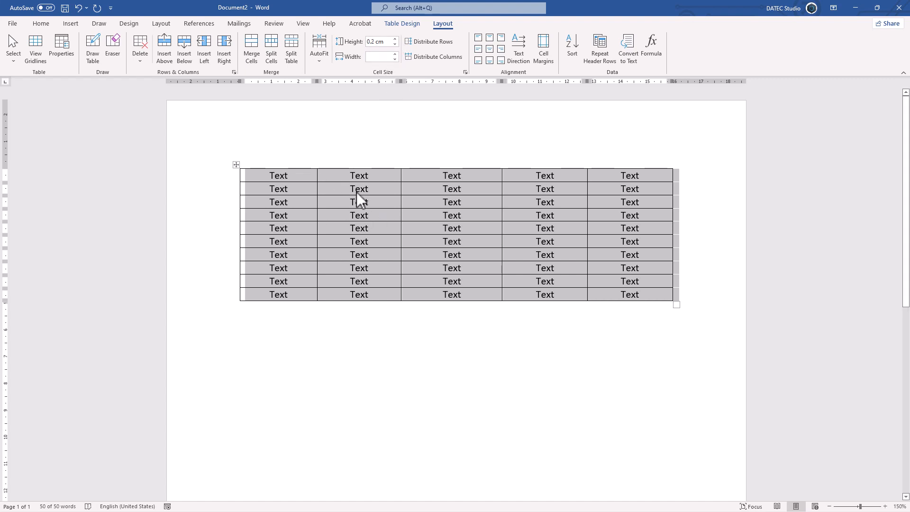
Reduce the font size of all the table's text to 8 pt
left_click(52, 28)
left_click(171, 46)
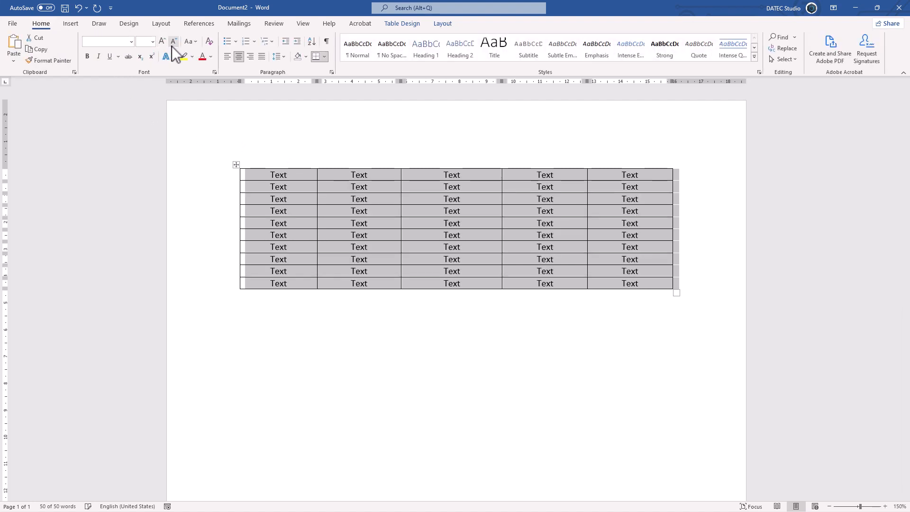
left_click(172, 47)
left_click(172, 45)
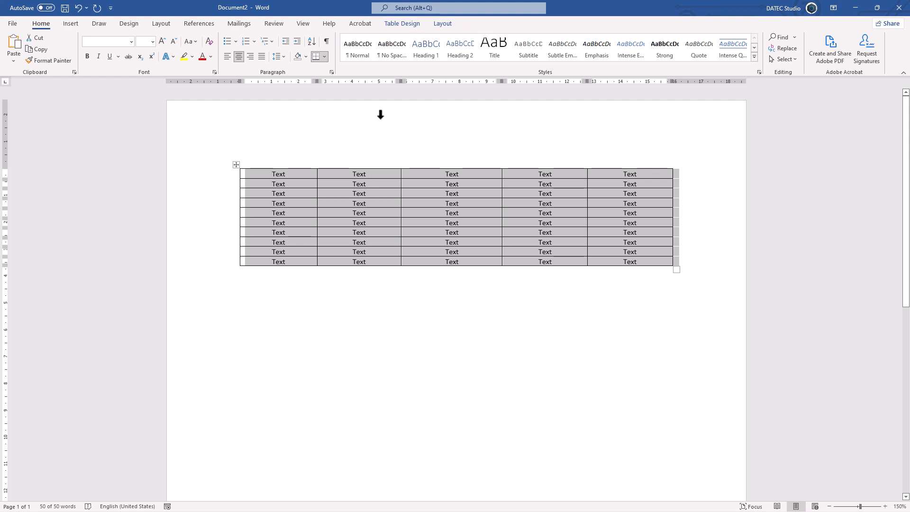
Set every cell of the table to a height of 0.6 cm and a width of 3 cm
left_click(439, 26)
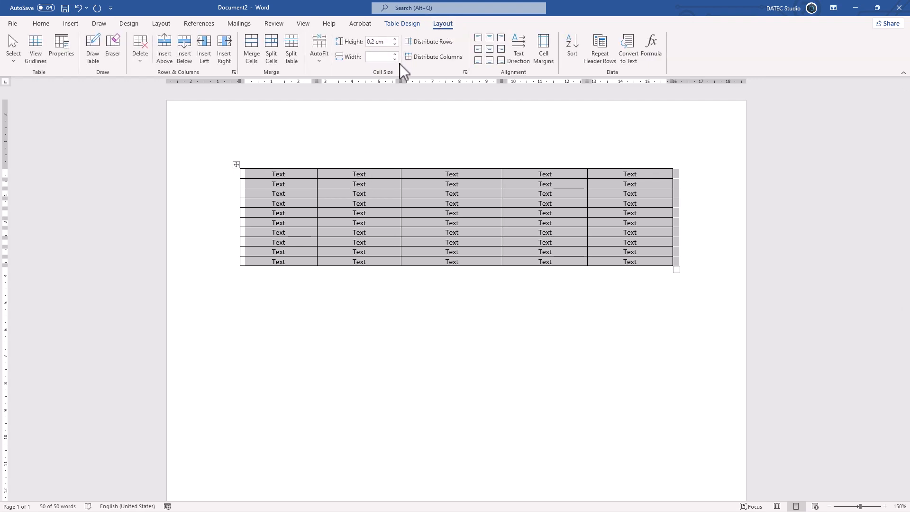
left_click(395, 39)
left_click(395, 39)
left_click(395, 39)
left_click(395, 38)
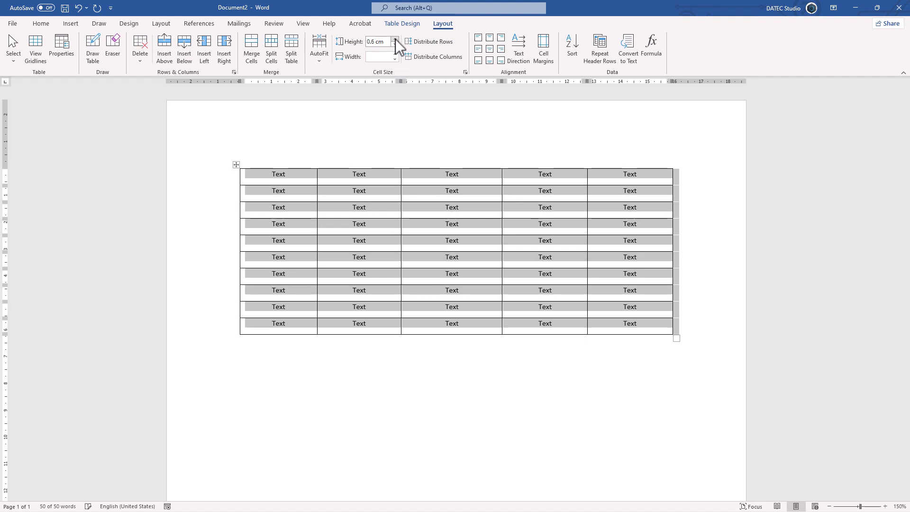
left_click(396, 54)
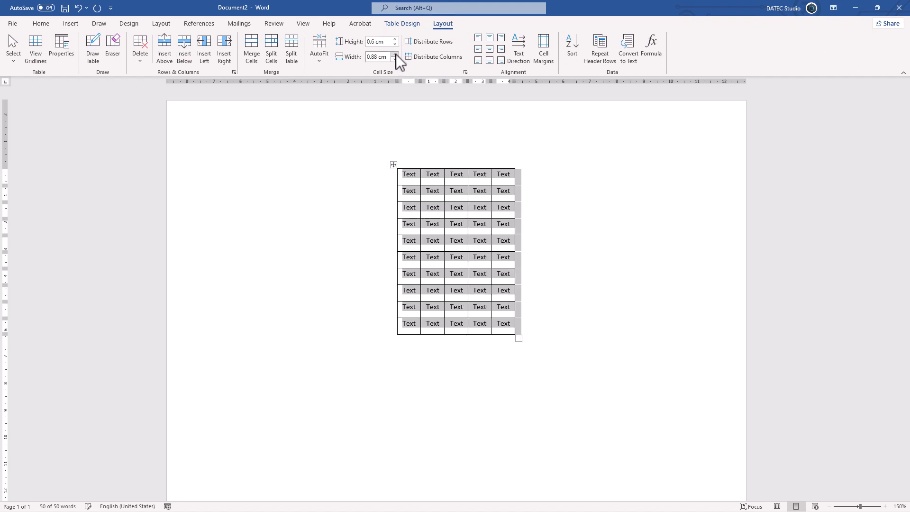
left_click(396, 54)
left_click(397, 54)
left_click(397, 54)
left_click(396, 54)
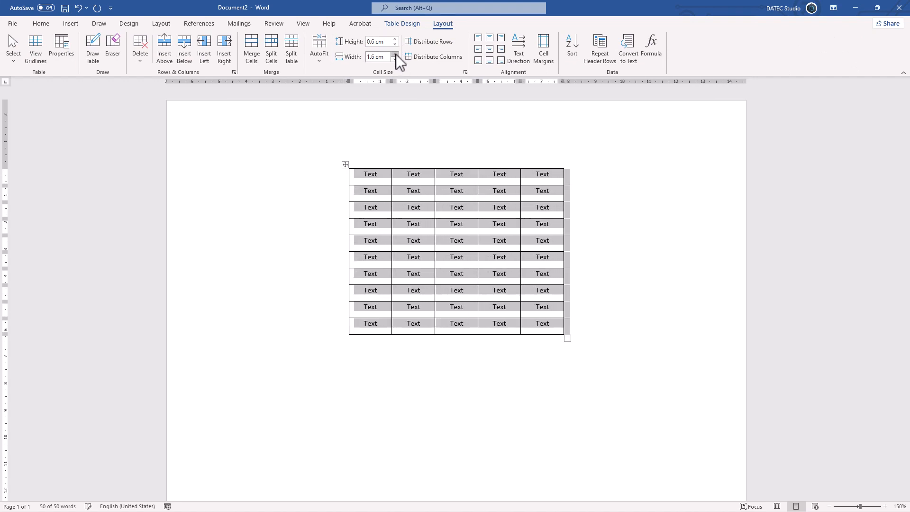
left_click(396, 54)
left_click(396, 54)
left_click(397, 54)
left_click(396, 54)
left_click(396, 54)
left_click(397, 54)
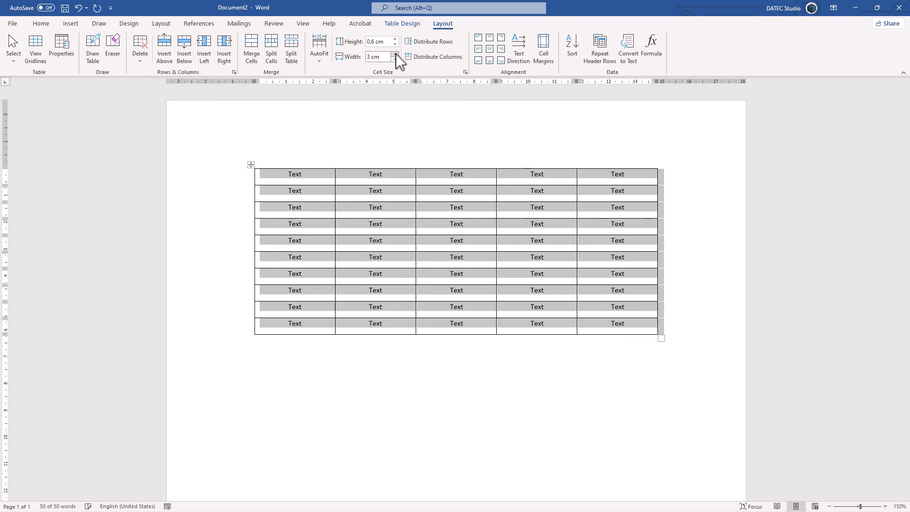
Examine the table's AutoFit options and the AutoFit behavior choices offered when inserting a new table, without inserting one
left_click(320, 61)
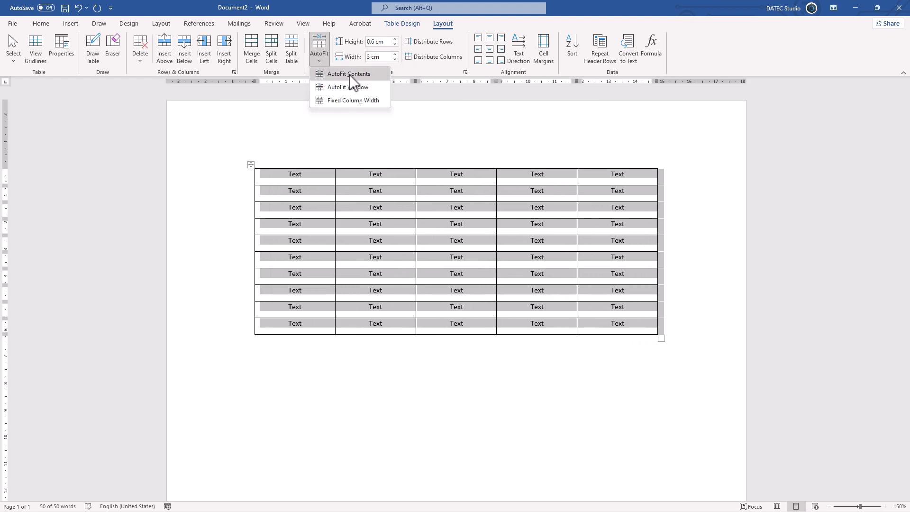
left_click(268, 182)
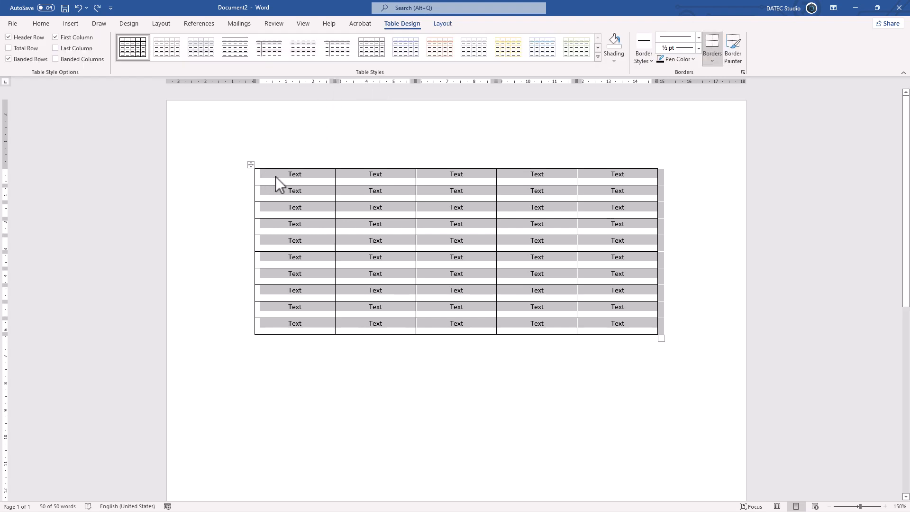
left_click(315, 354)
left_click(70, 23)
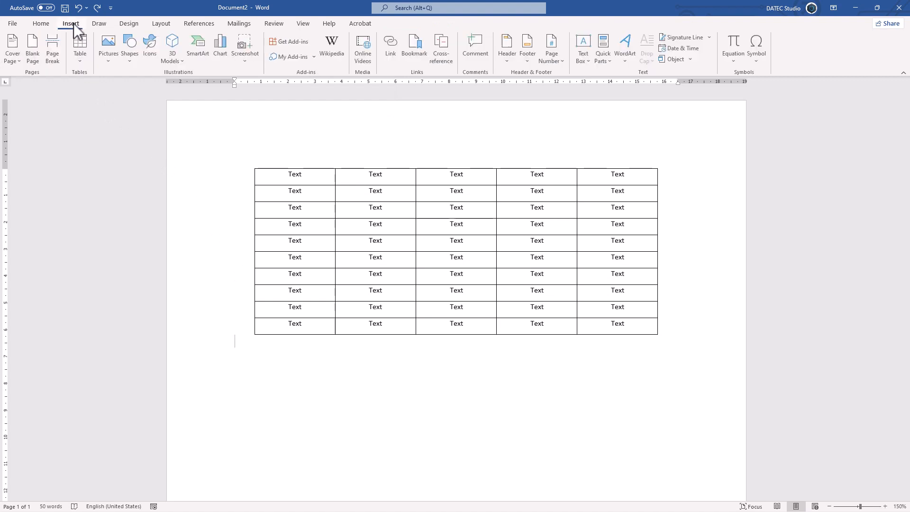
left_click(85, 57)
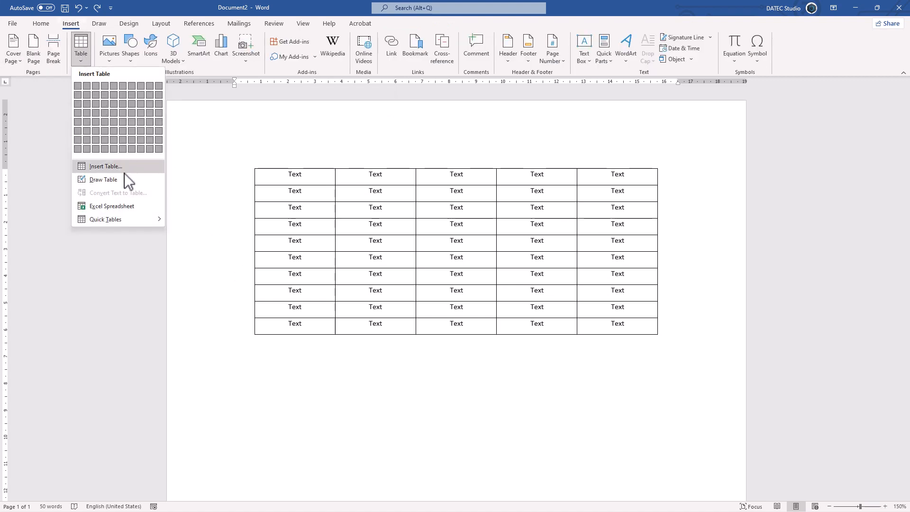
left_click(135, 167)
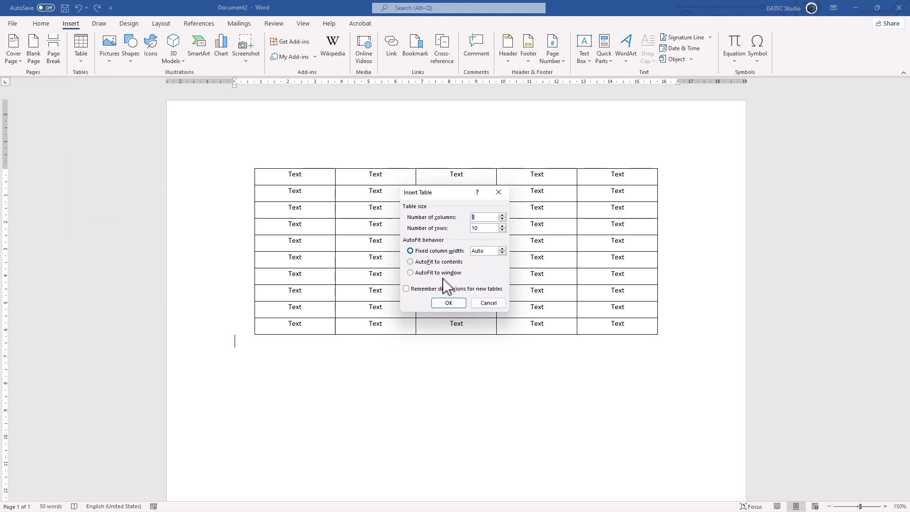
left_click(484, 302)
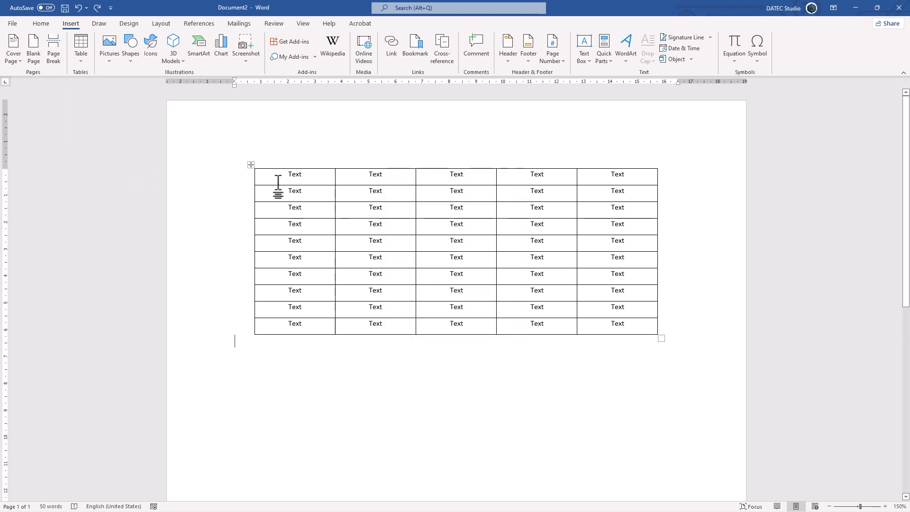
Apply AutoFit Contents to the entire table
left_click(252, 166)
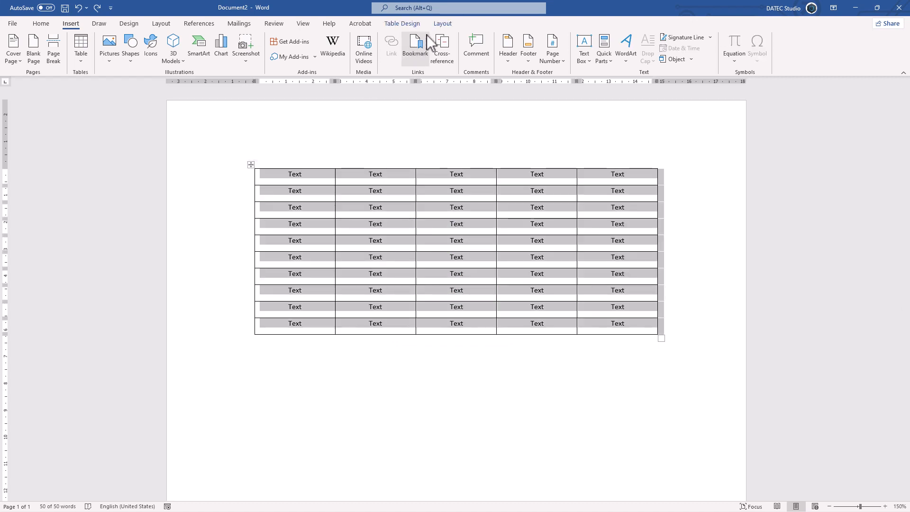
left_click(437, 23)
left_click(319, 62)
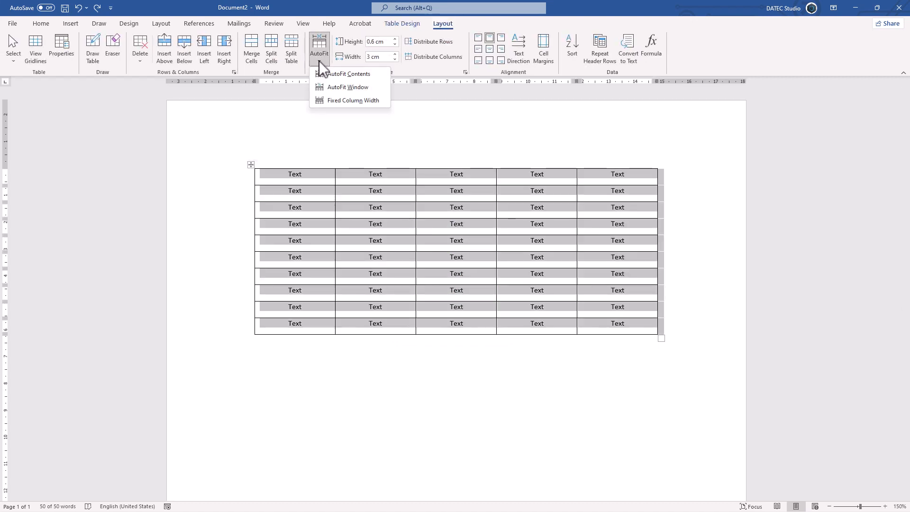
left_click(348, 75)
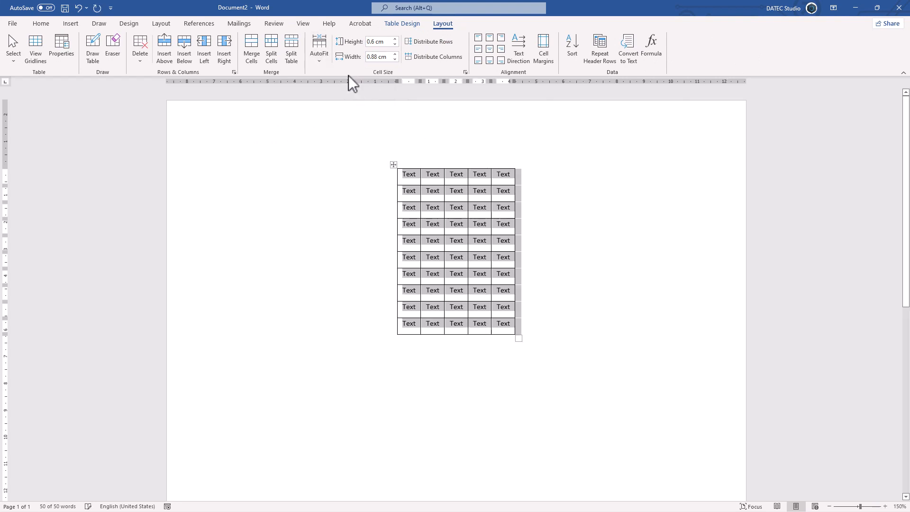
Test the content fitting by appending repeated "re" to the text in the third column's second-row cell and deleting the extra letters
left_click(465, 191)
type("re")
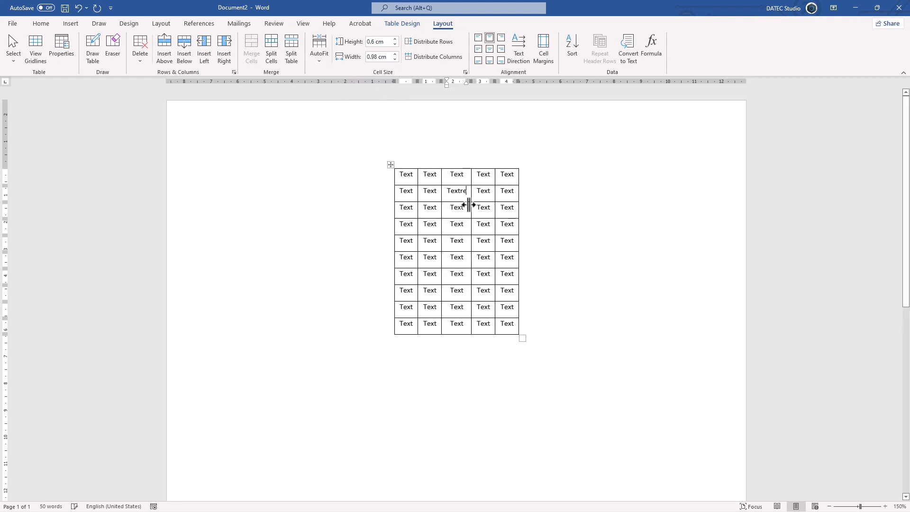
type("rererererer")
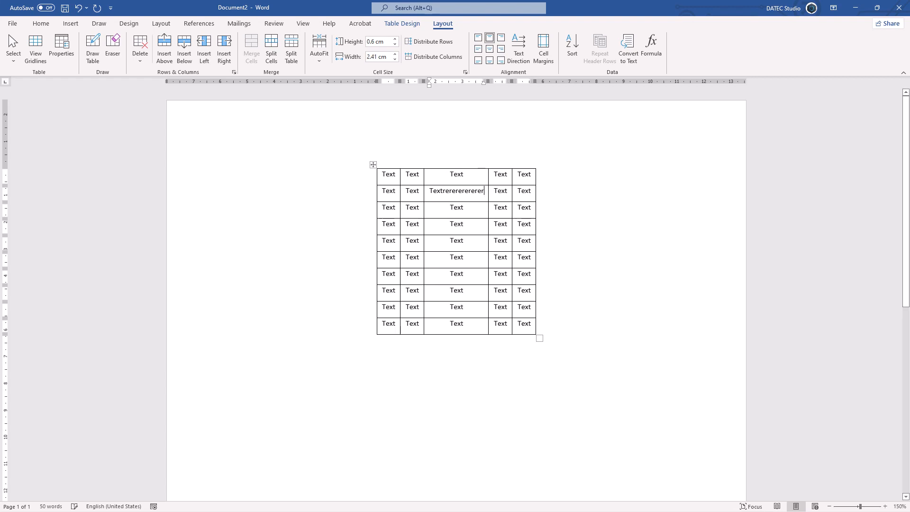
key("BackSpace")
key("BackSpace")
key("BackSpace")
key("BackSpace")
key("BackSpace")
key("BackSpace")
key("BackSpace")
key("BackSpace")
key("BackSpace")
key("BackSpace")
key("BackSpace")
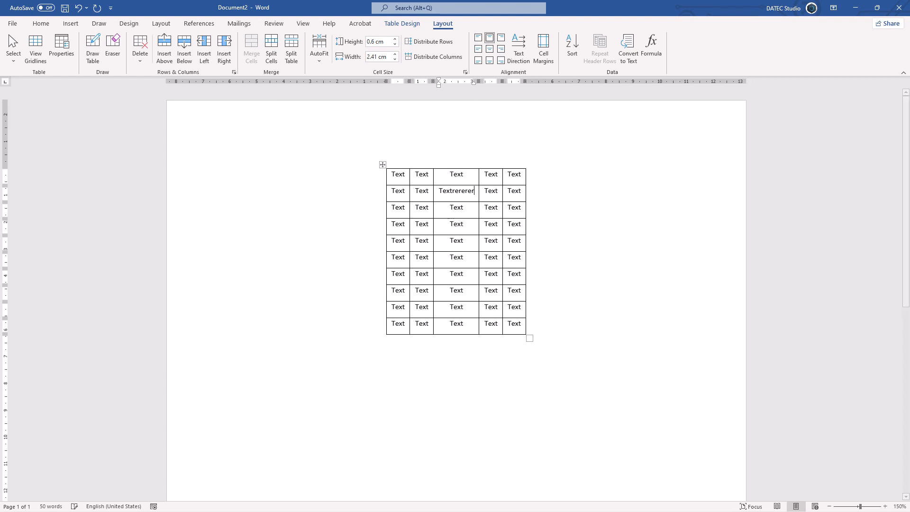
key("BackSpace")
key("BackSpace")
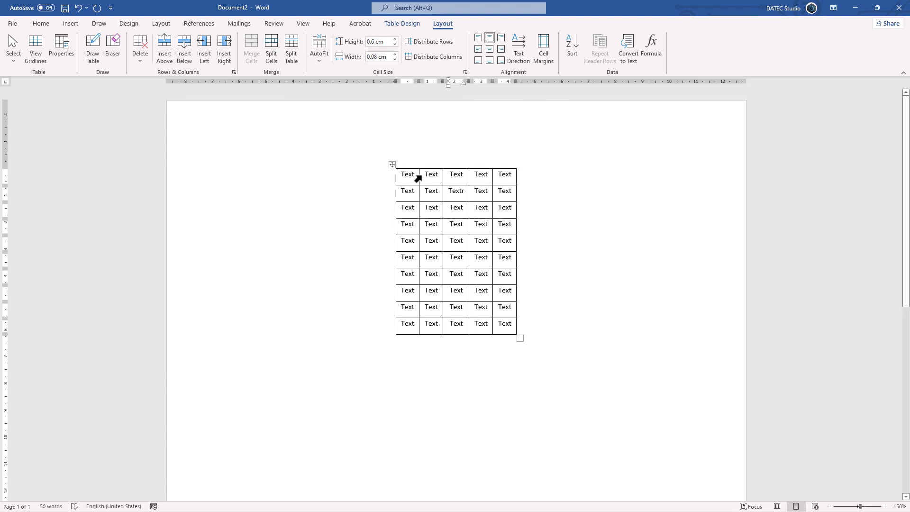
Apply AutoFit Window to the entire table and switch it to Fixed Column Width
left_click(394, 164)
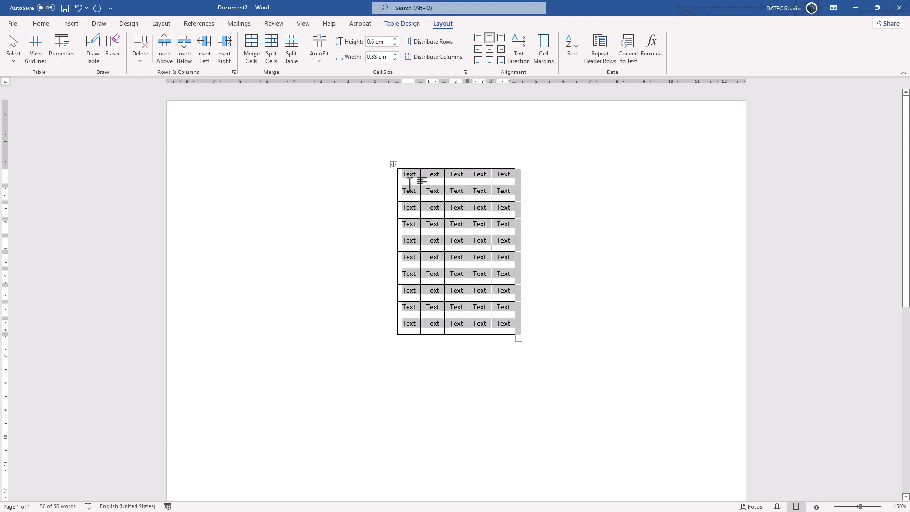
left_click(318, 60)
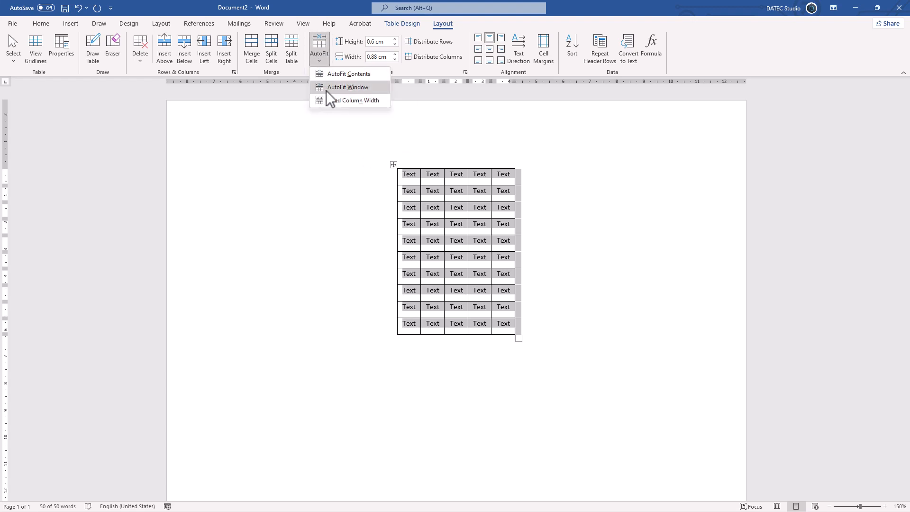
left_click(326, 90)
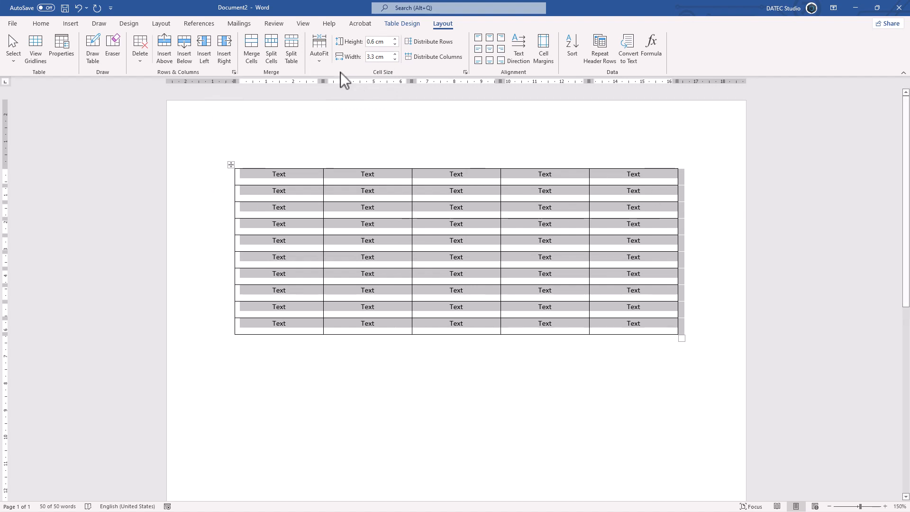
left_click(325, 63)
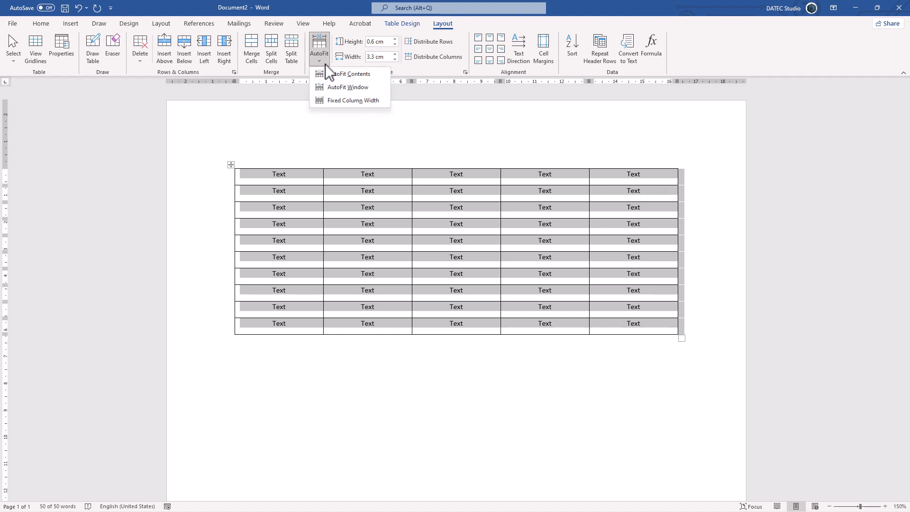
left_click(338, 101)
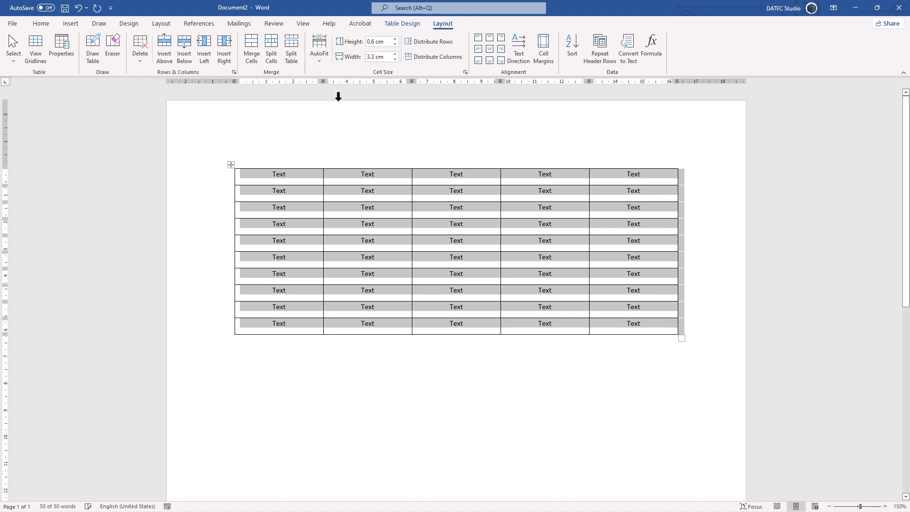
Increase all the table's rows to 0.9 cm high and its columns to about 3.6 cm wide
left_click(395, 41)
left_click(395, 41)
left_click(396, 41)
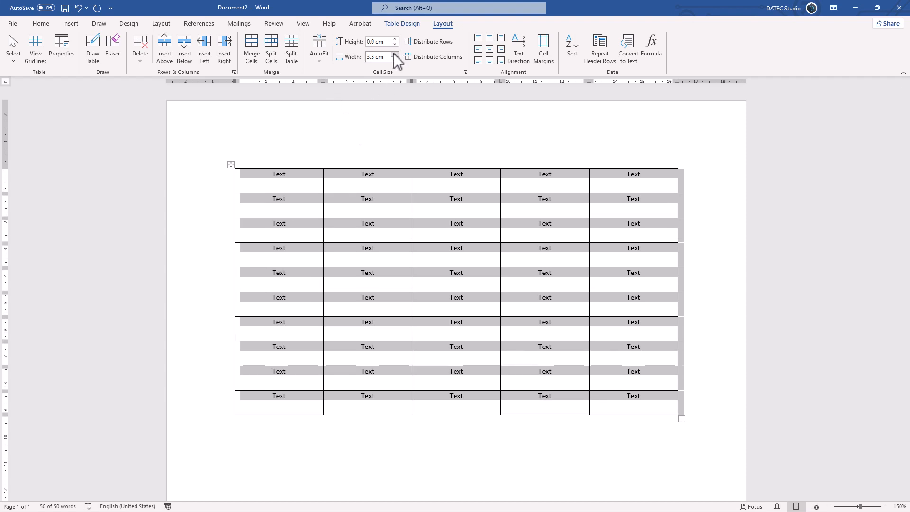
left_click(394, 53)
left_click(394, 53)
left_click(394, 53)
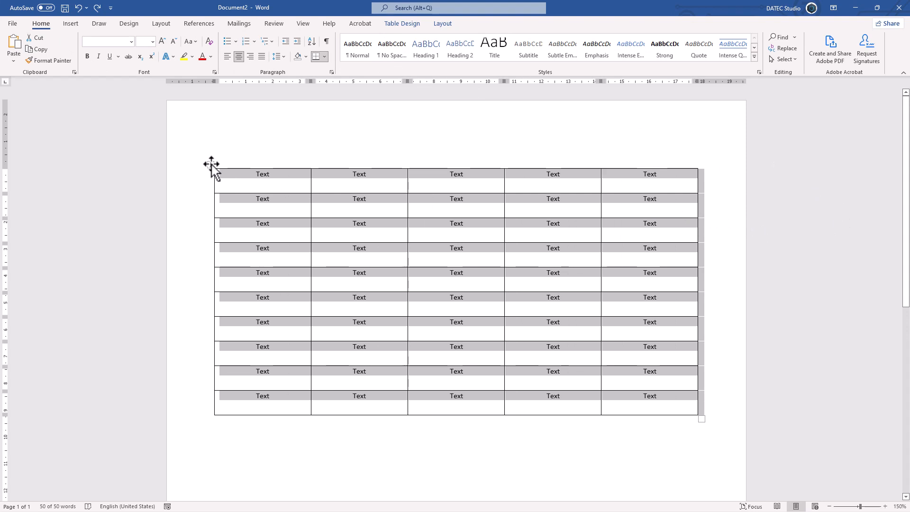
Move the whole table slightly up and to the left on the page
left_click_drag(211, 164, 192, 150)
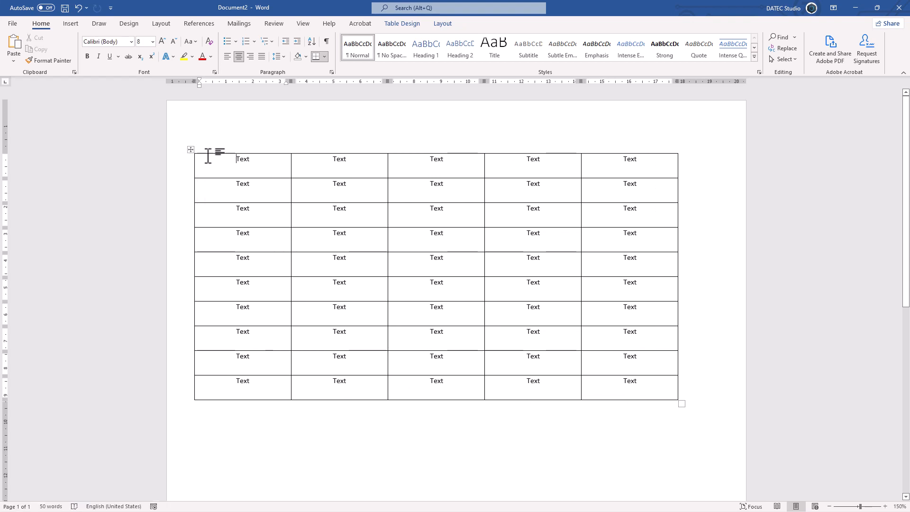